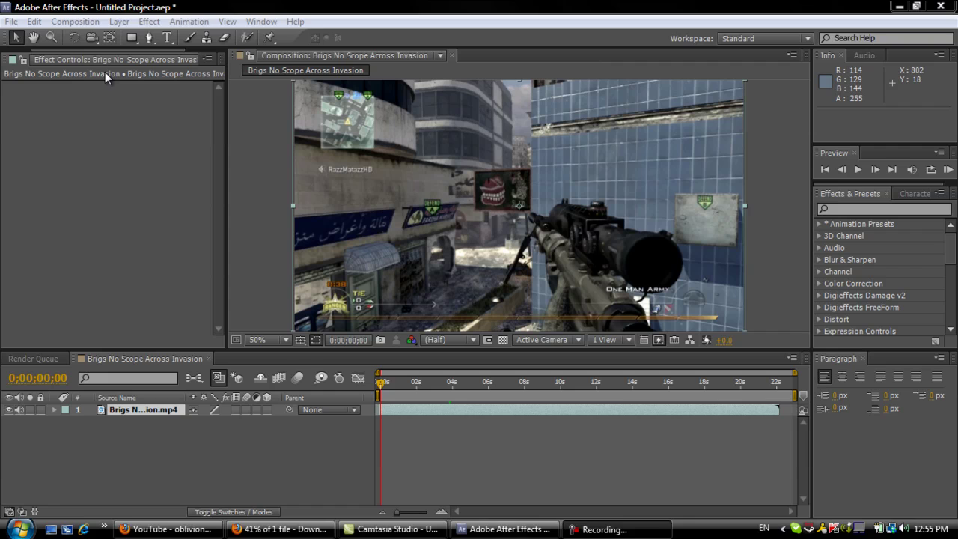
- Close the empty Effect Controls panel to reveal the Project panel with the composition and MP4 clip
click(82, 168)
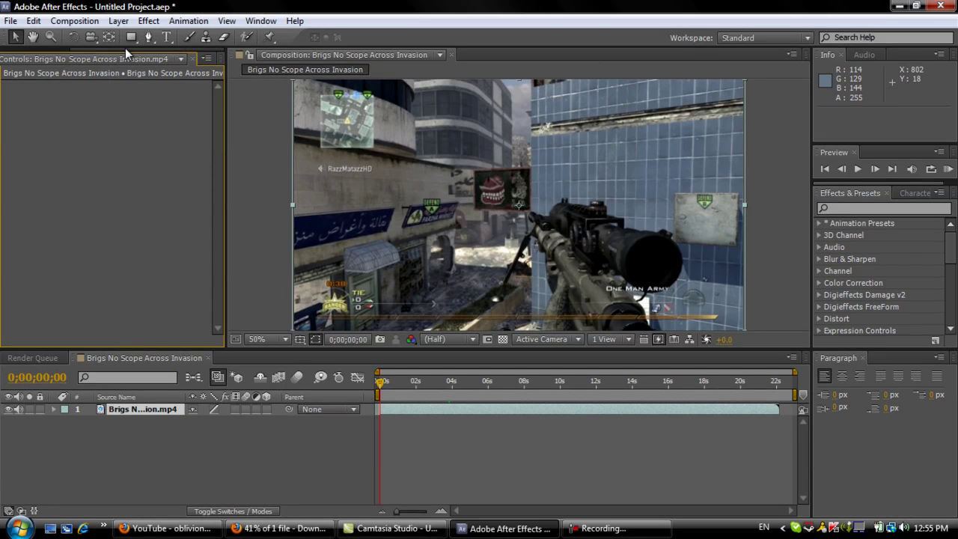
click(191, 58)
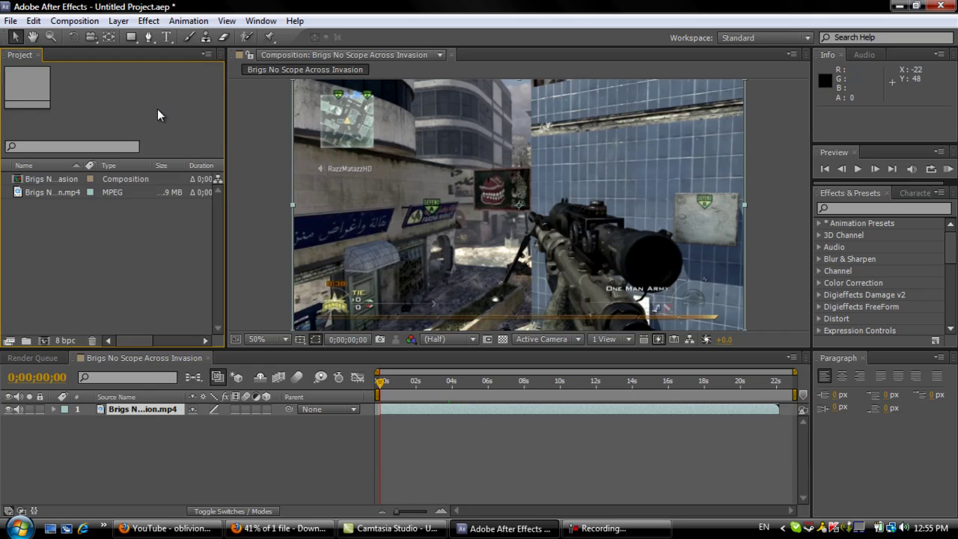
- Open and dismiss the File menu without importing, leaving the timeline active
click(11, 20)
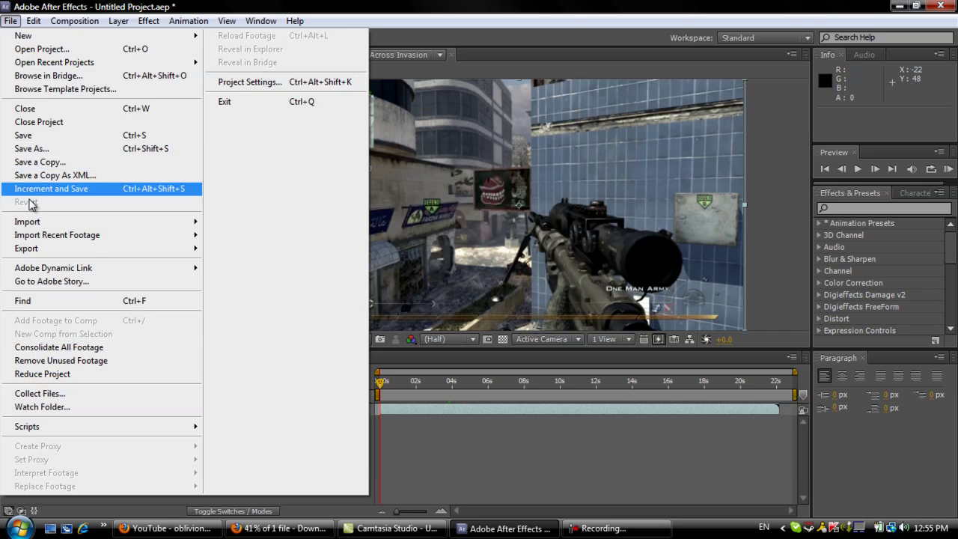
click(481, 479)
click(480, 478)
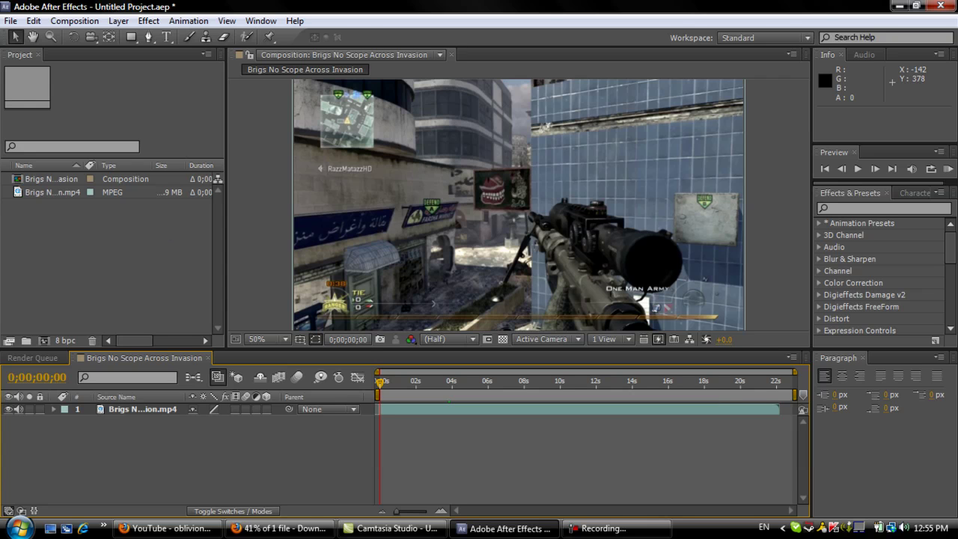
click(12, 21)
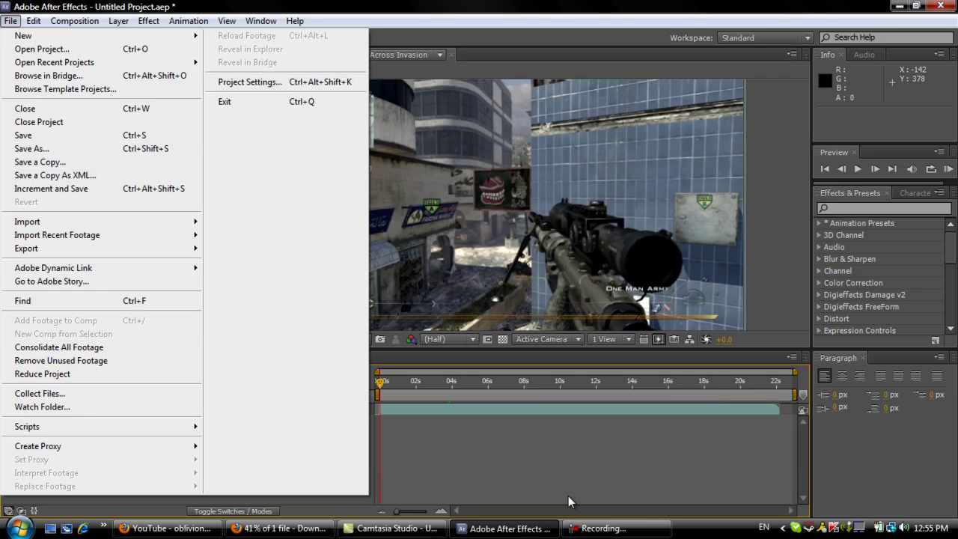
click(591, 479)
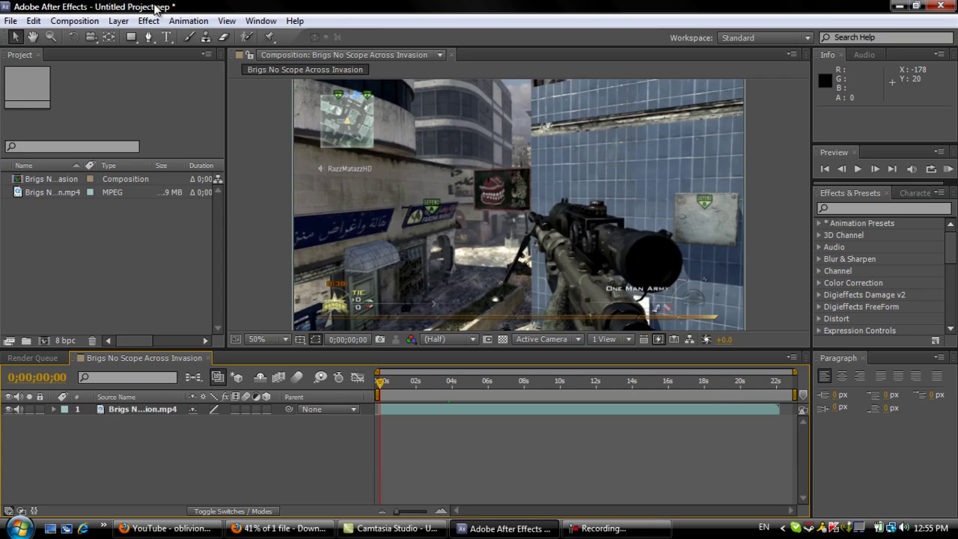
- Apply Magic Bullet Looks to the gameplay layer and launch its LooksBuilder editor
click(148, 21)
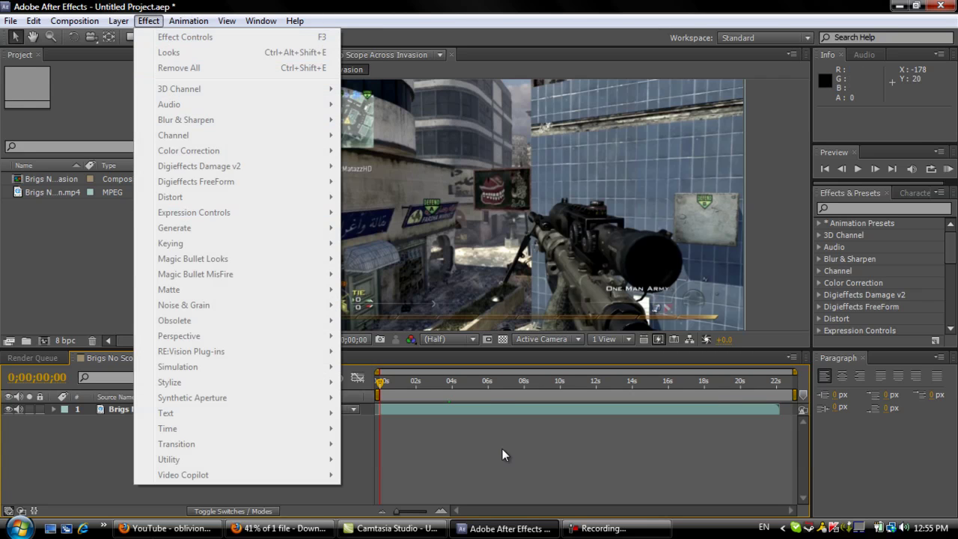
click(487, 411)
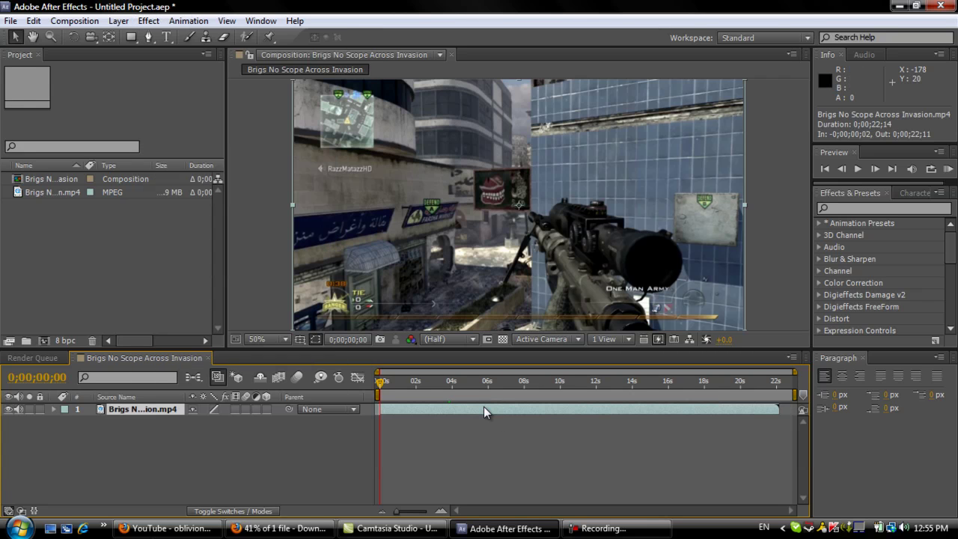
click(148, 21)
mouse_move(245, 262)
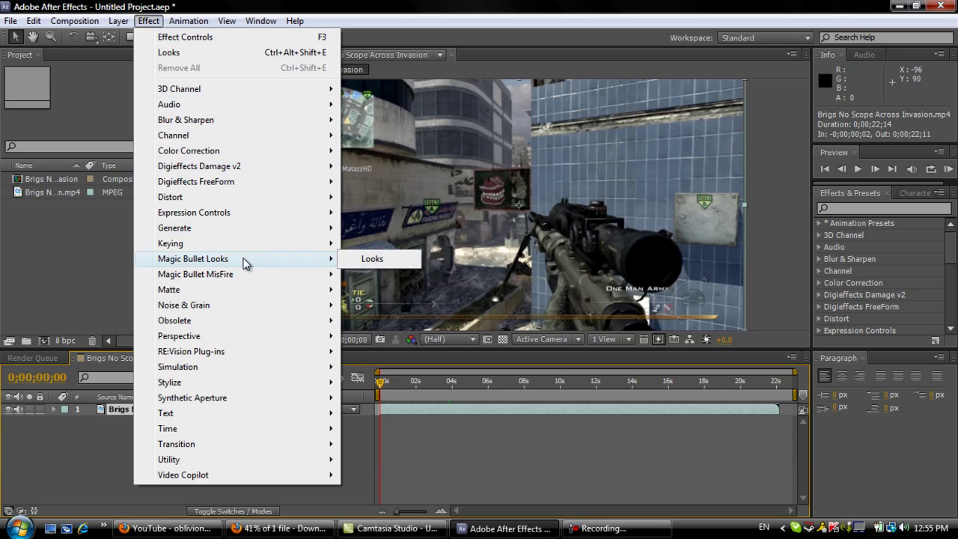
click(374, 260)
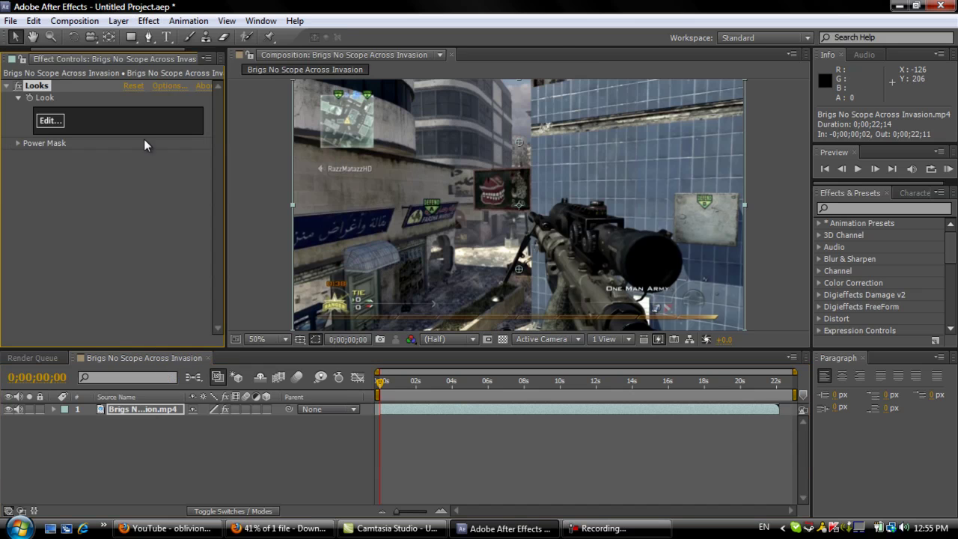
click(49, 120)
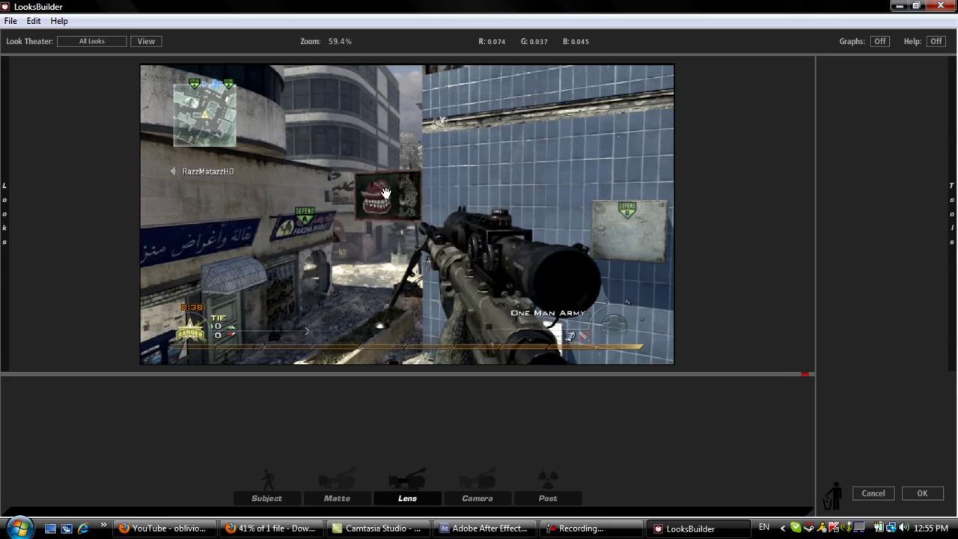
- Add a Lift-Gamma-Gain tool from the Post tools into the look chain
mouse_move(953, 150)
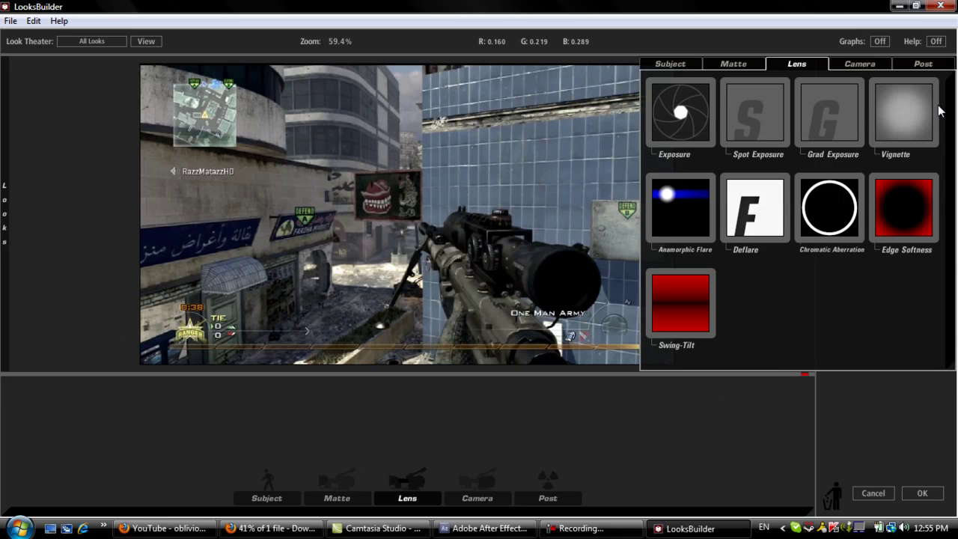
click(931, 66)
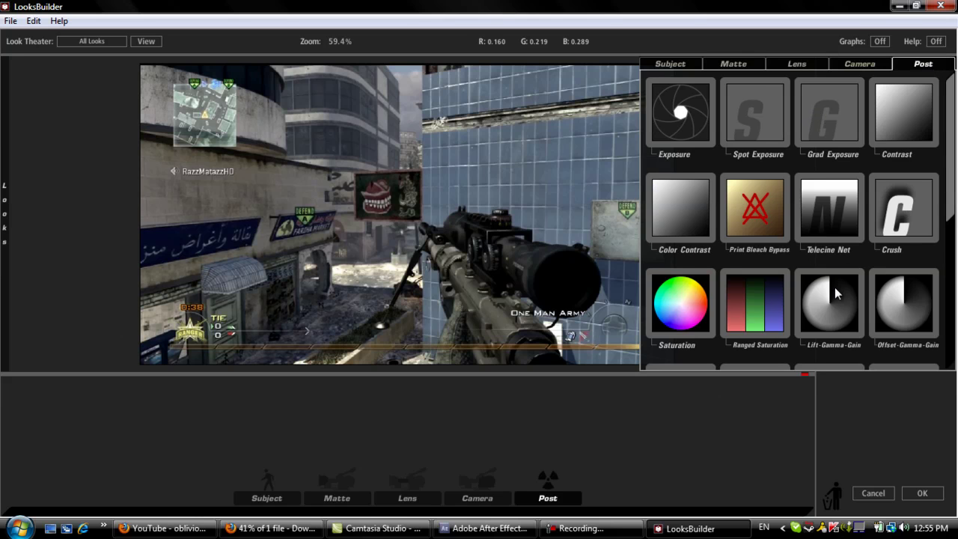
drag(834, 287, 577, 415)
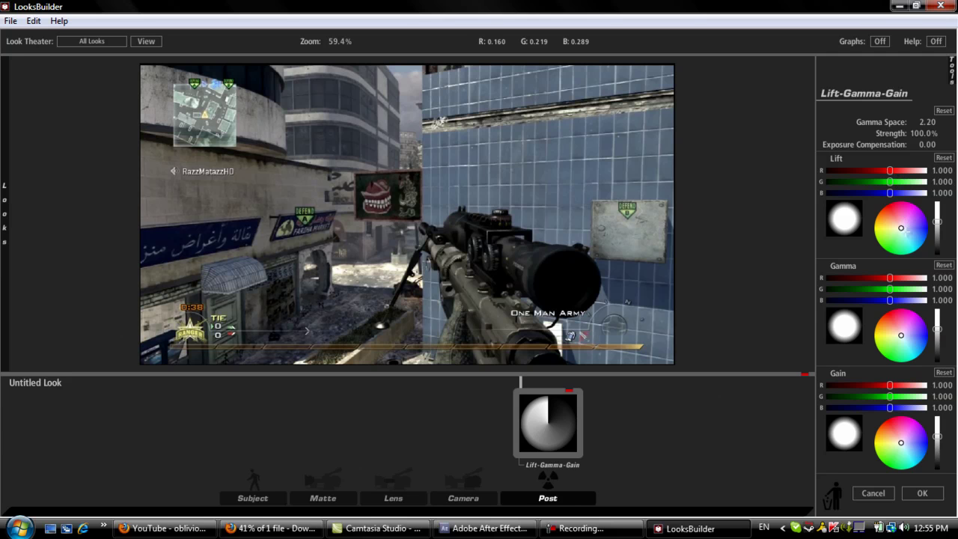
- Shift Lift to 0.947/0.981/1.000 and Gamma to 0.939/1.019/1.041, toward blue
click(909, 234)
click(908, 342)
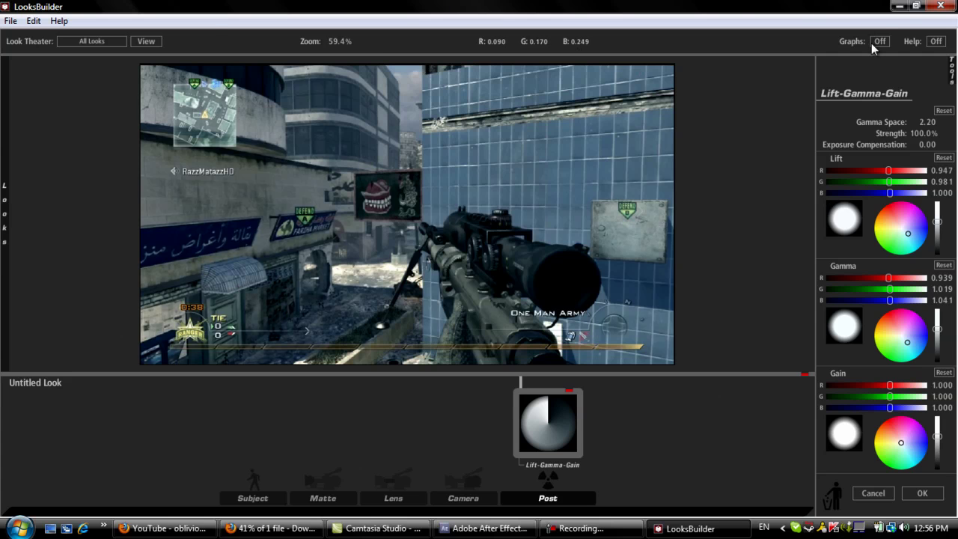
mouse_move(951, 71)
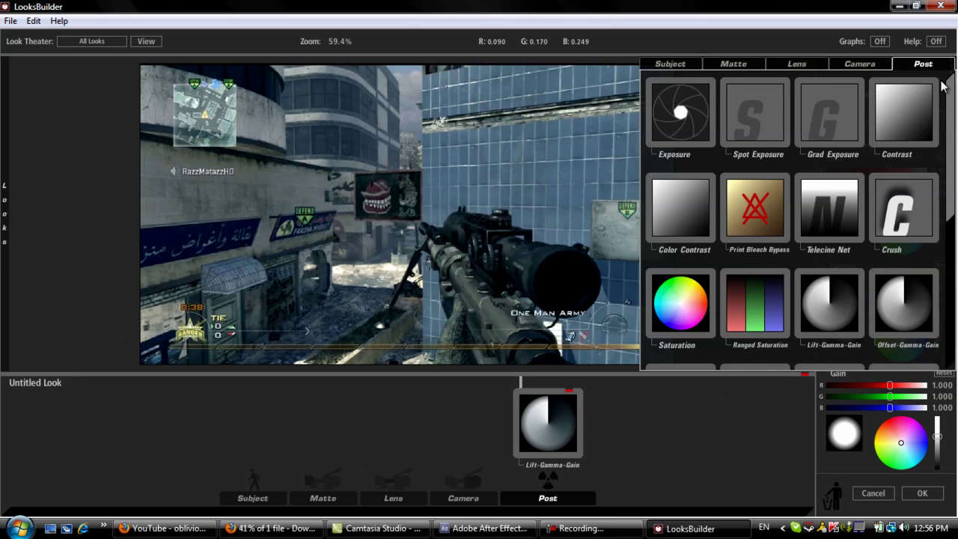
- Add a Curves tool from the Camera tools and check its Red, Green and Blue channels
click(867, 66)
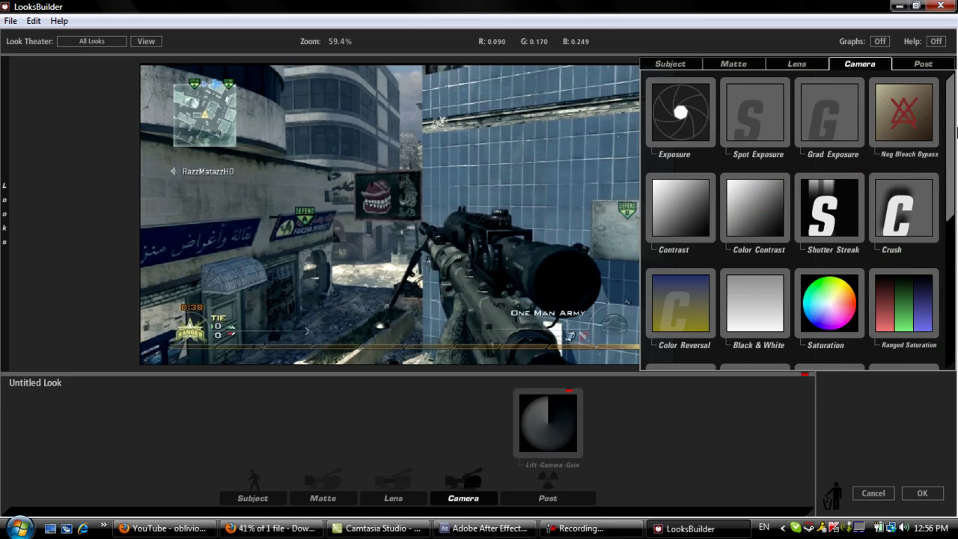
scroll(846, 256, down, 3)
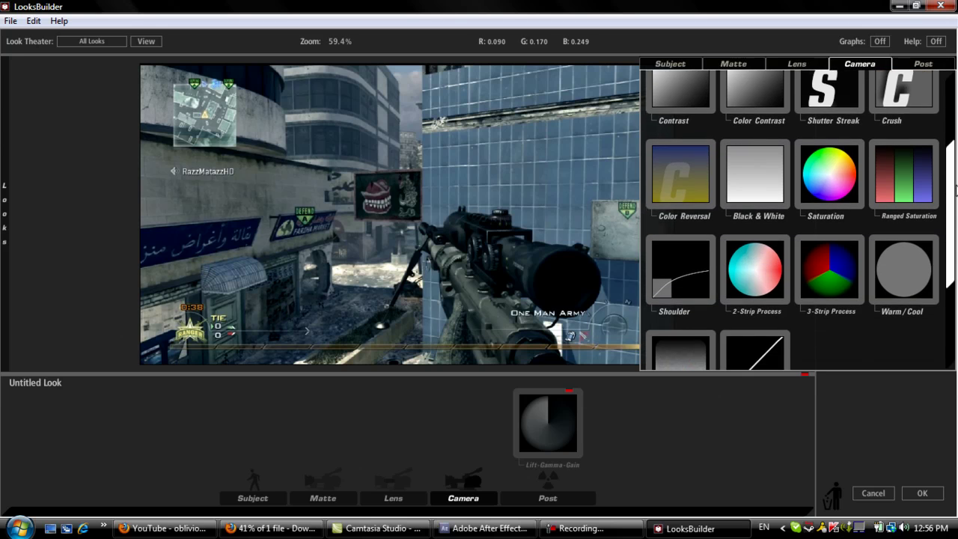
drag(775, 262, 496, 398)
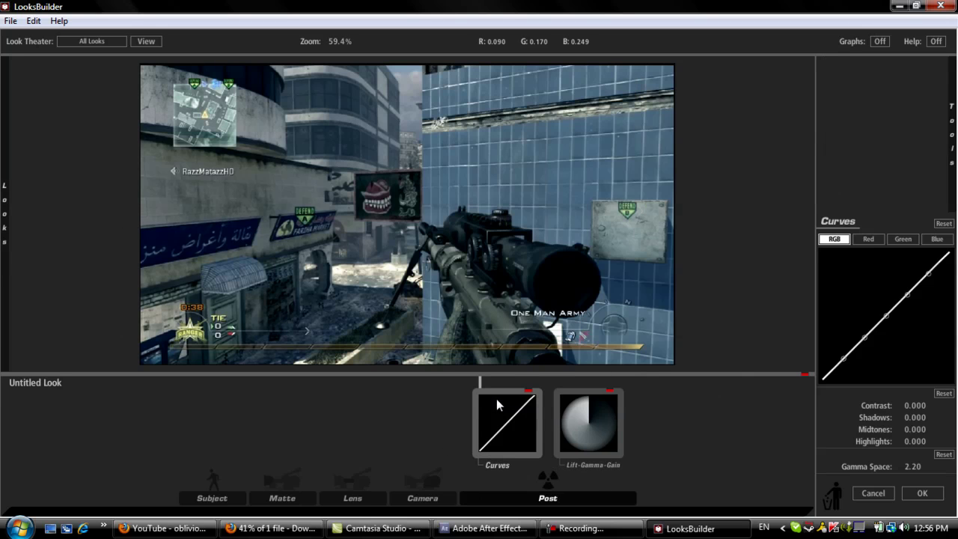
click(868, 240)
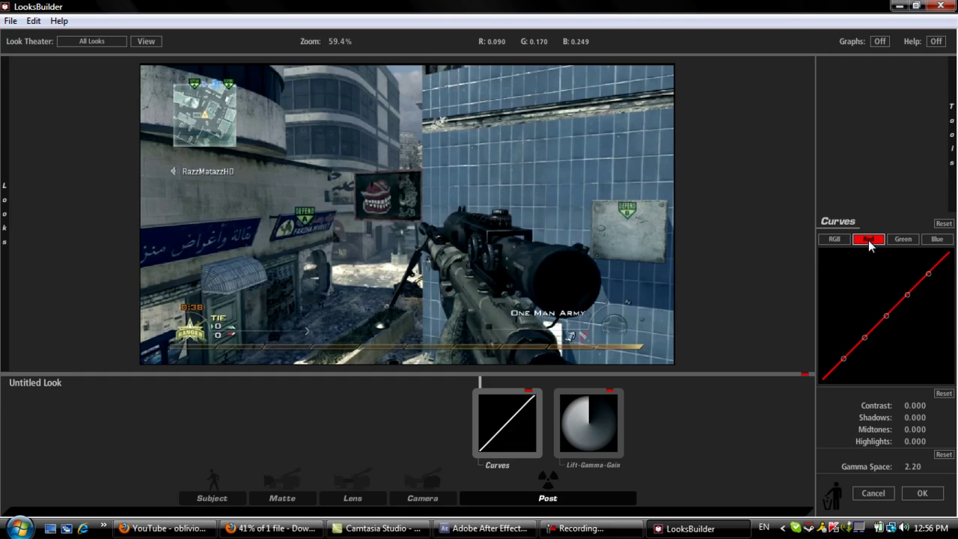
click(905, 243)
click(935, 244)
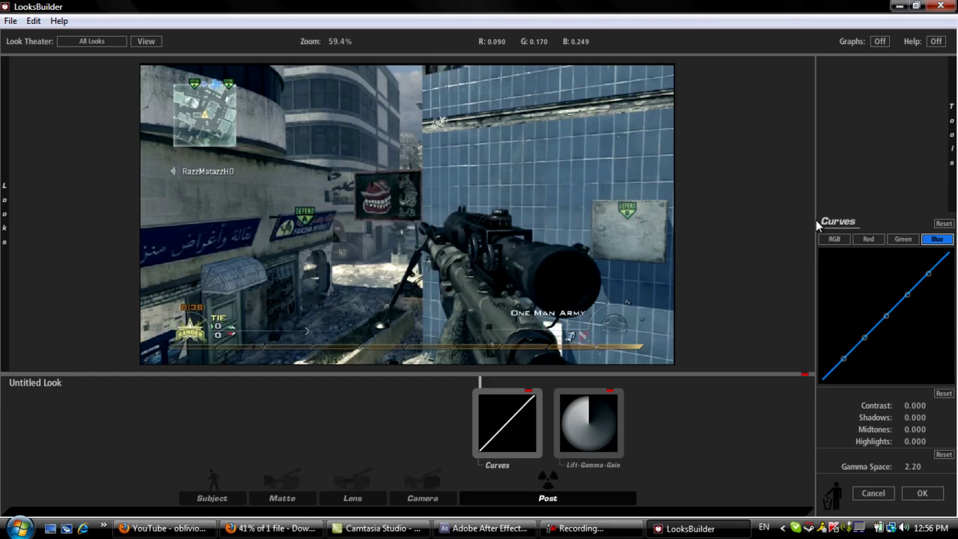
click(844, 241)
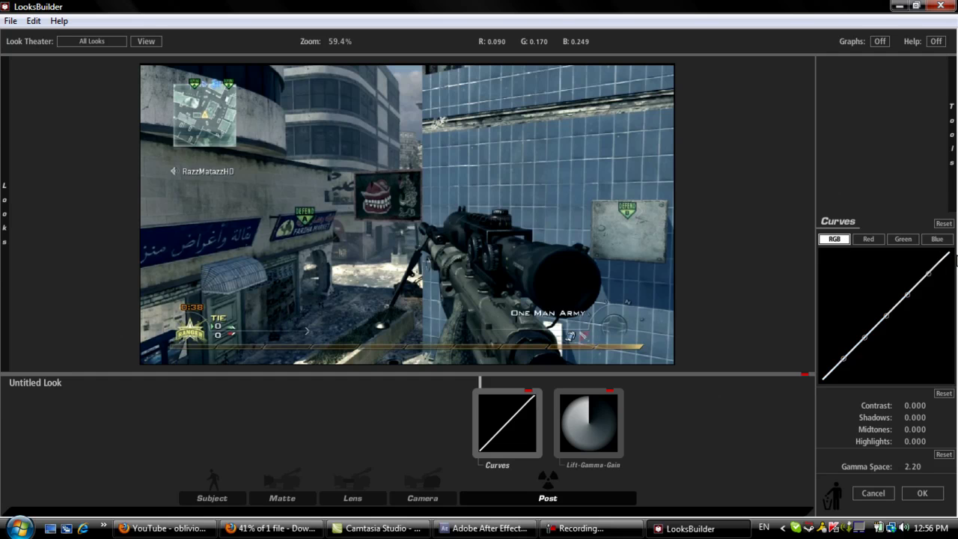
- Drag the RGB curve points into an S shape for extra contrast
drag(929, 273, 931, 262)
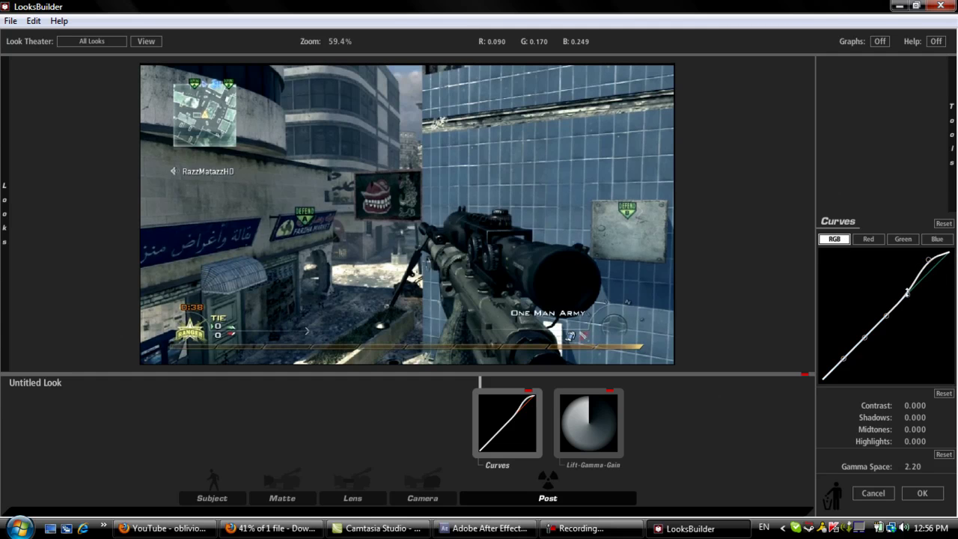
drag(907, 293, 907, 275)
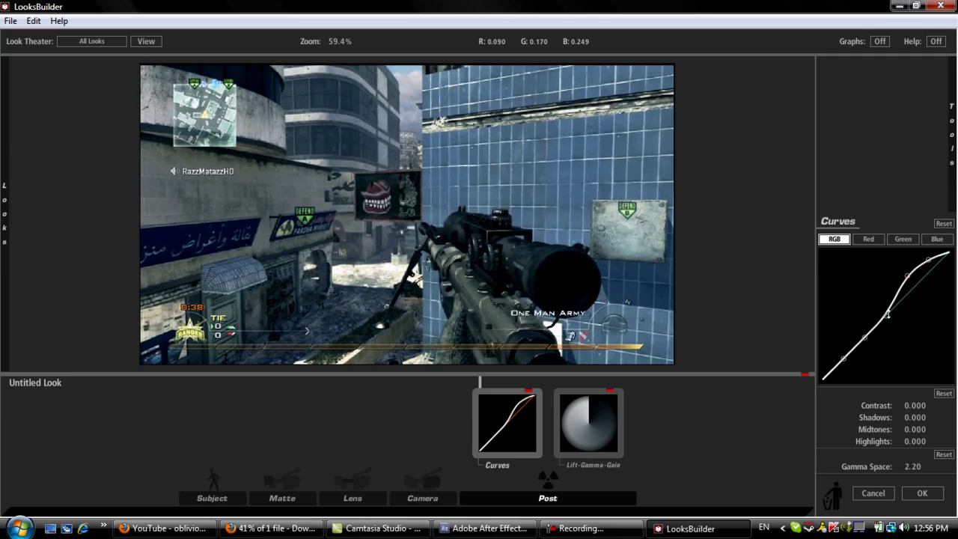
drag(888, 315, 872, 357)
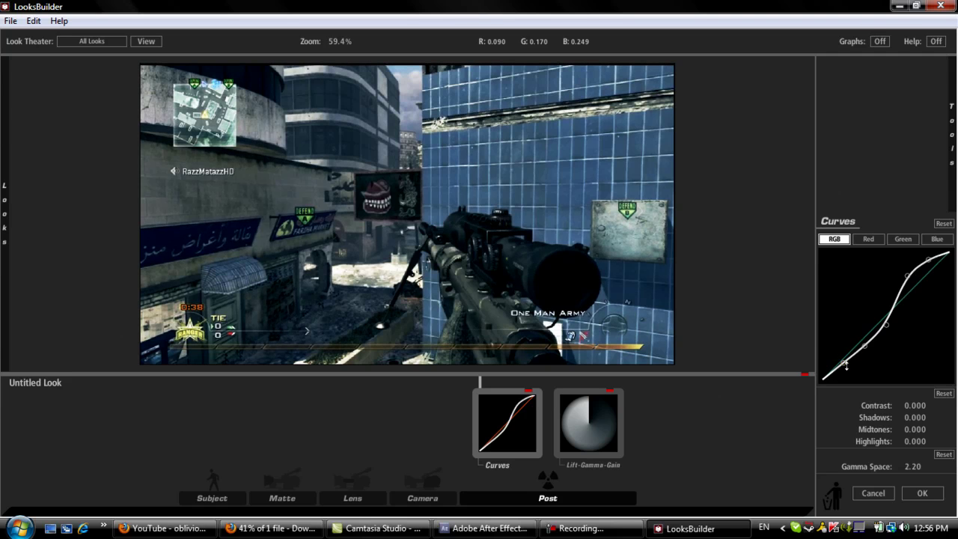
mouse_move(846, 365)
mouse_down()
mouse_move(840, 338)
mouse_move(852, 366)
mouse_up()
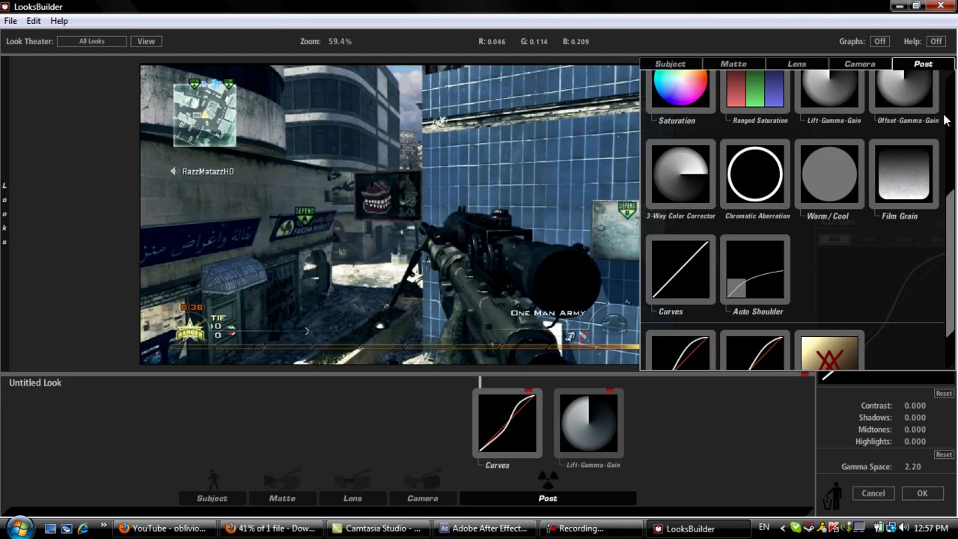
- Add an Edge Softness lens tool and tighten its Spread to 0.236 so only the border blurs
mouse_move(4, 213)
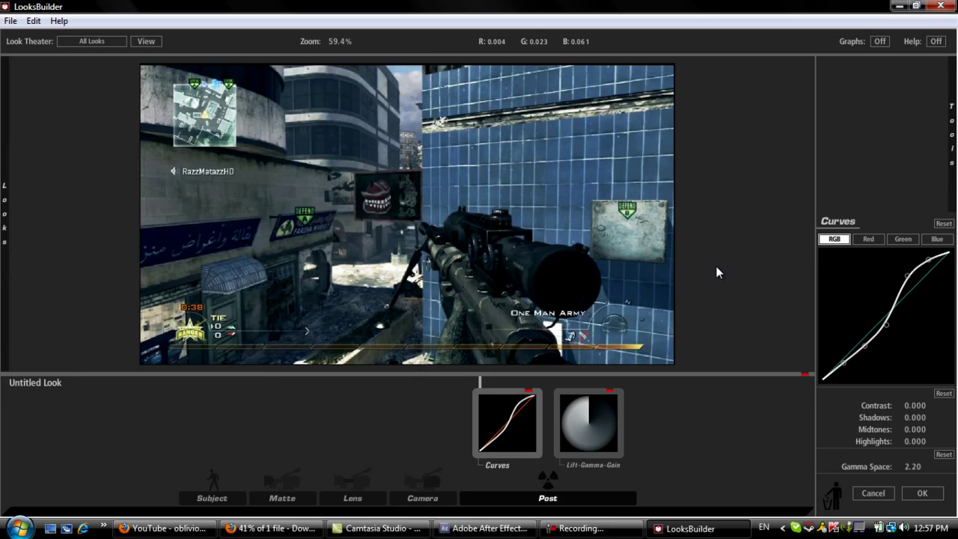
mouse_move(952, 142)
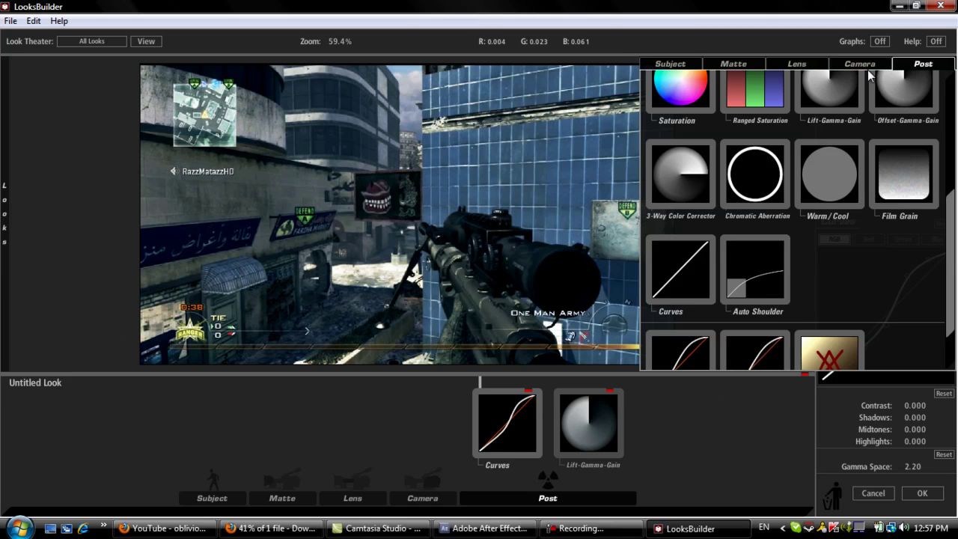
click(819, 69)
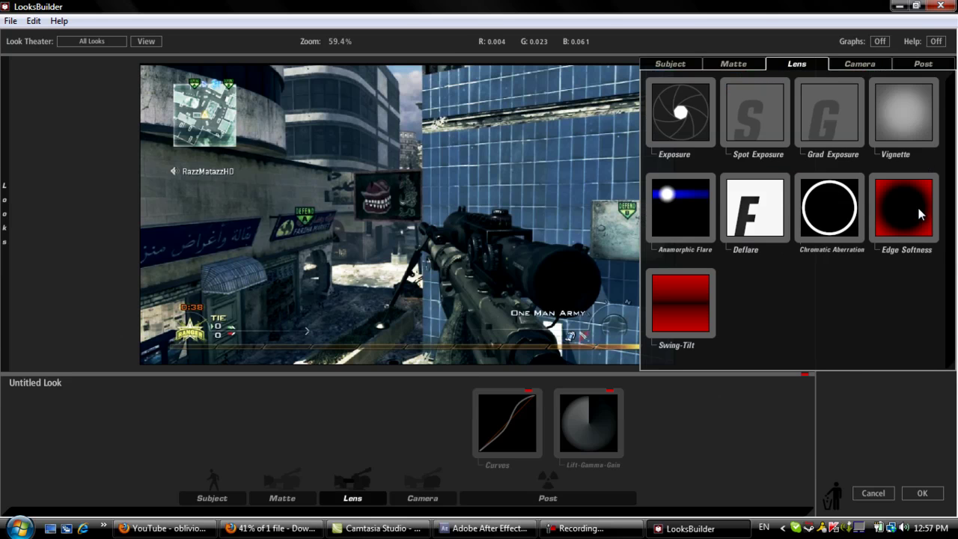
drag(910, 199, 434, 408)
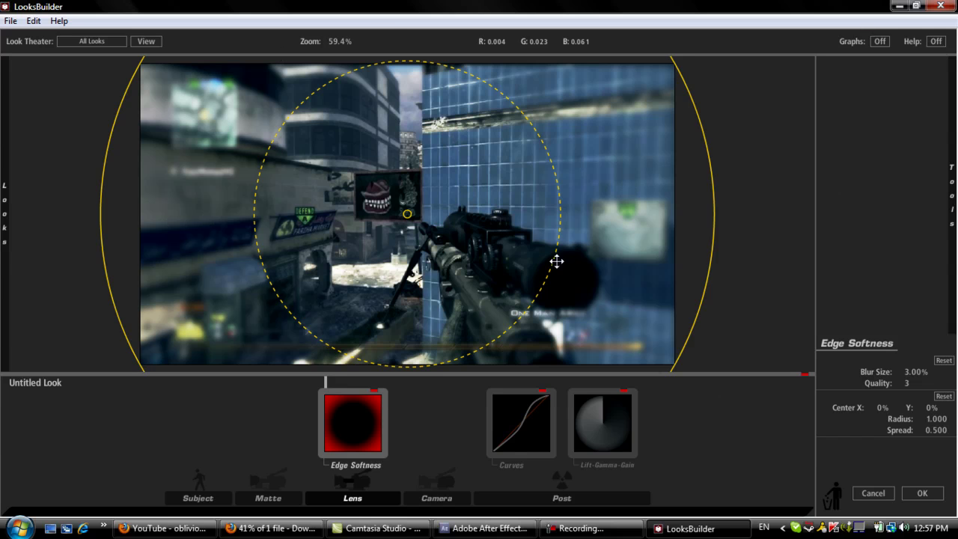
drag(556, 262, 636, 252)
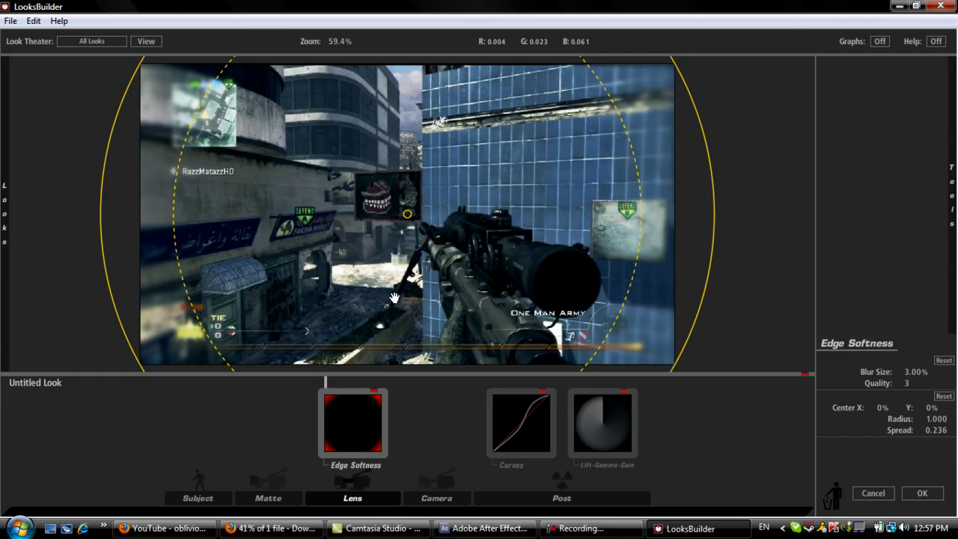
- Drop a Vignette into the Lens stage after Edge Softness with Radius 0.996
mouse_move(955, 158)
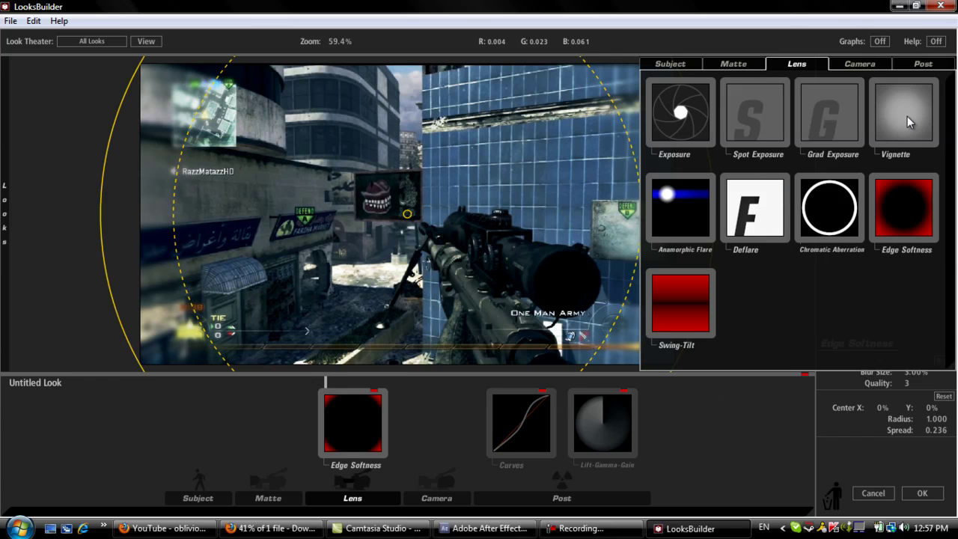
drag(913, 131, 385, 419)
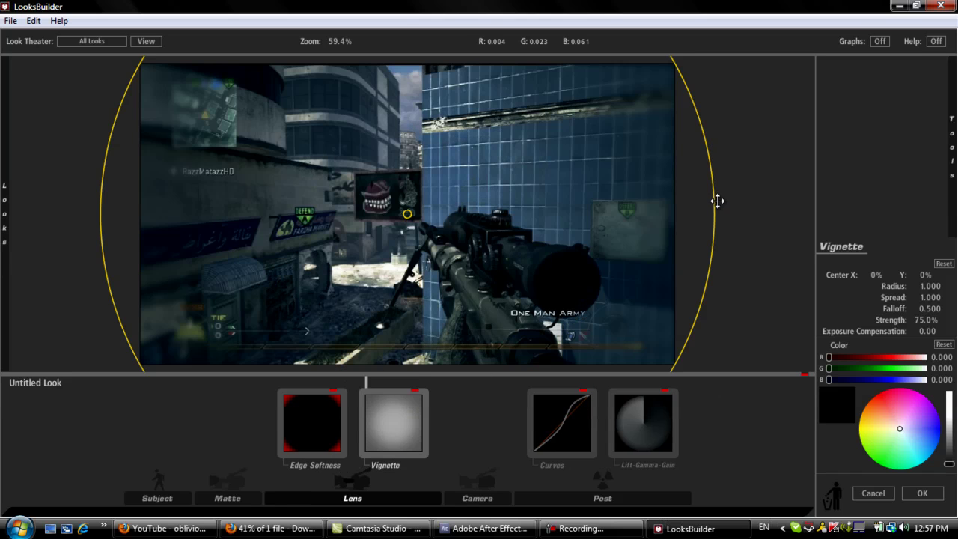
drag(717, 201, 716, 198)
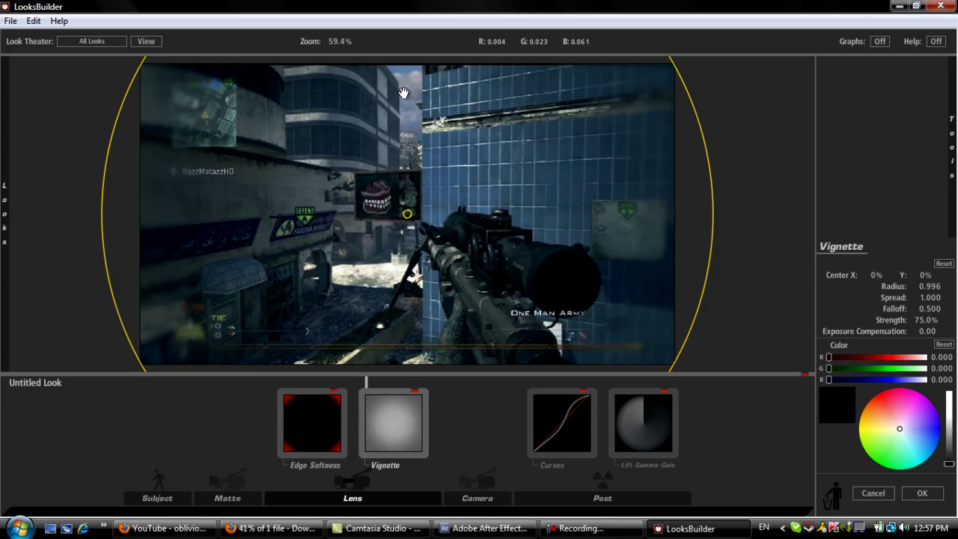
- Add a Diffusion matte tool and give its glow a slight warm tint
mouse_move(949, 112)
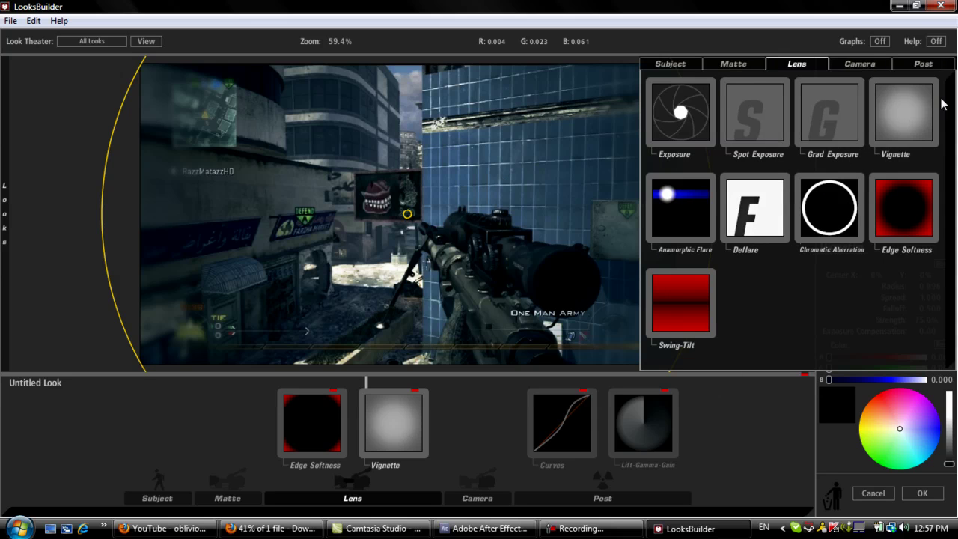
click(751, 67)
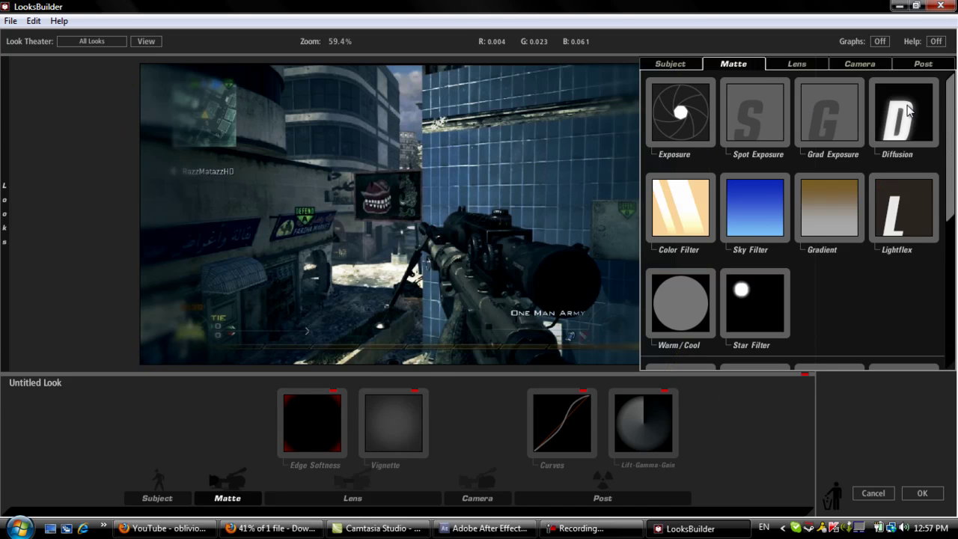
drag(910, 112, 352, 404)
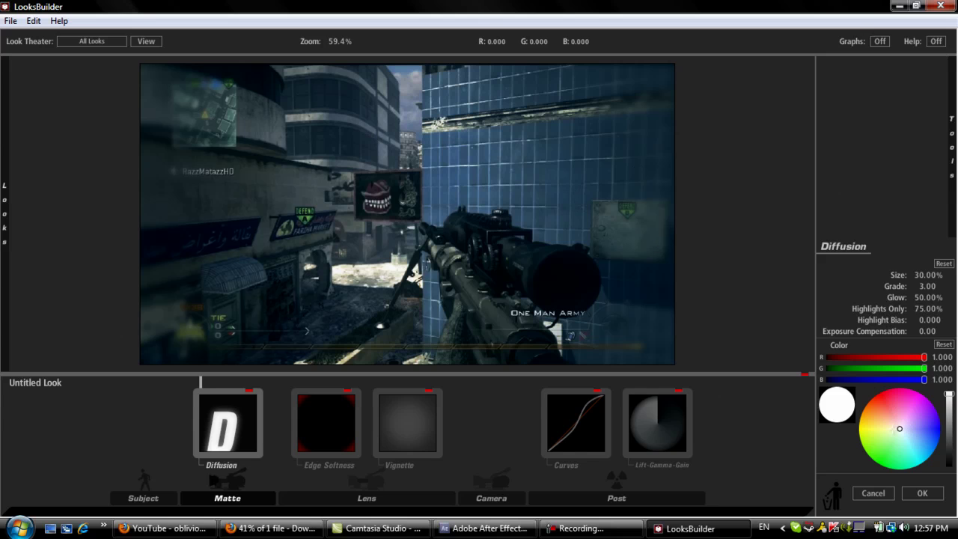
click(891, 426)
- Set the Diffusion Size to 50% and Grade to 1.00
click(923, 275)
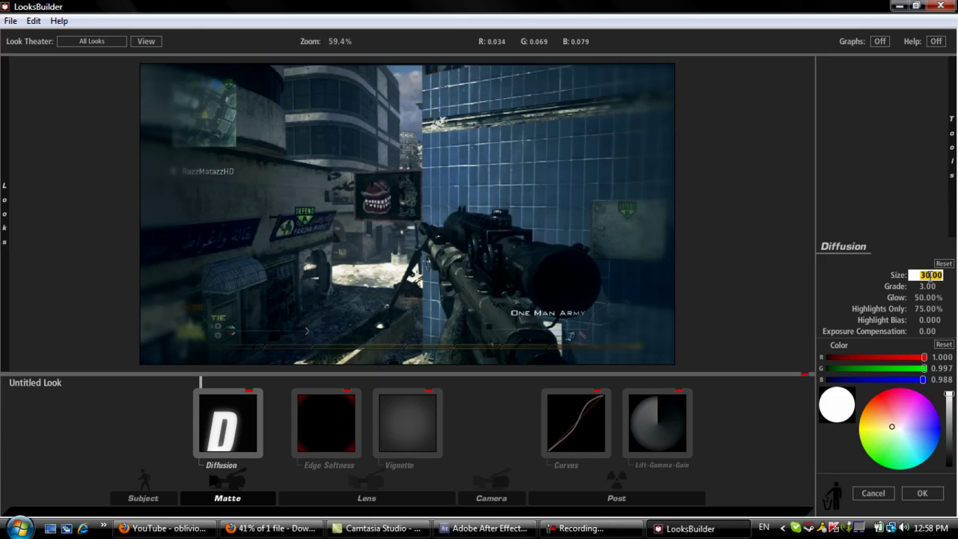
mouse_move(930, 275)
mouse_down()
mouse_move(922, 276)
mouse_move(928, 285)
mouse_up()
text(50)
key(Return)
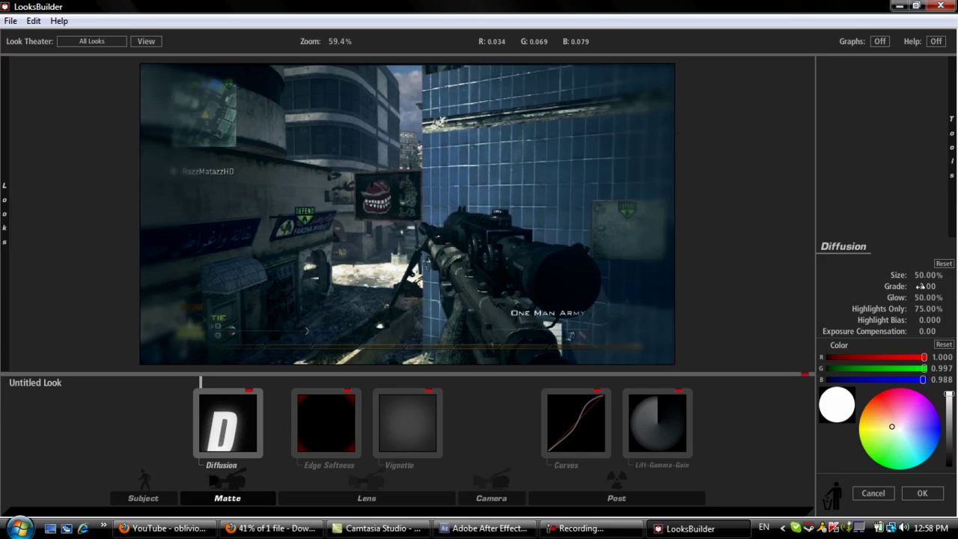
click(920, 286)
drag(923, 286, 931, 286)
- Set the Diffusion Glow and Highlights Only both to 100%
click(921, 298)
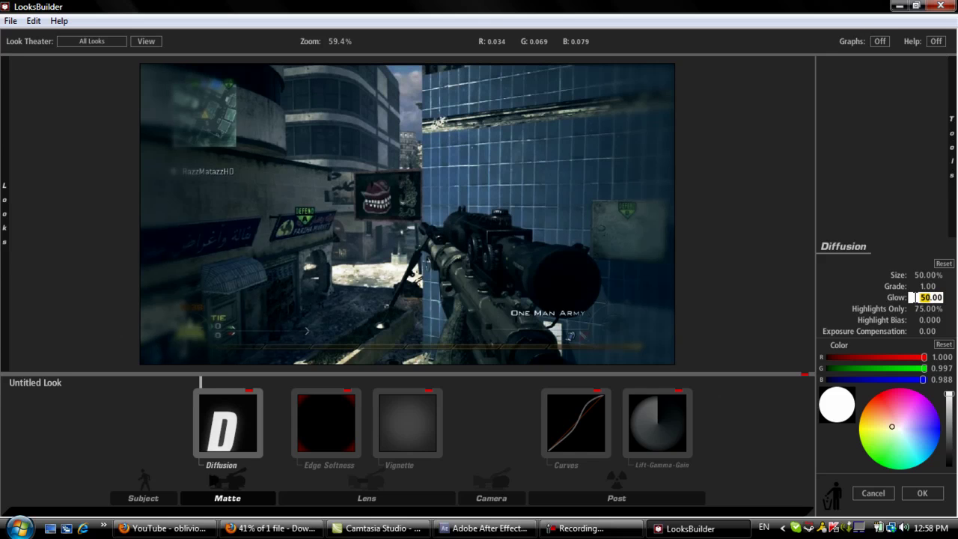
text(100)
key(Return)
click(922, 307)
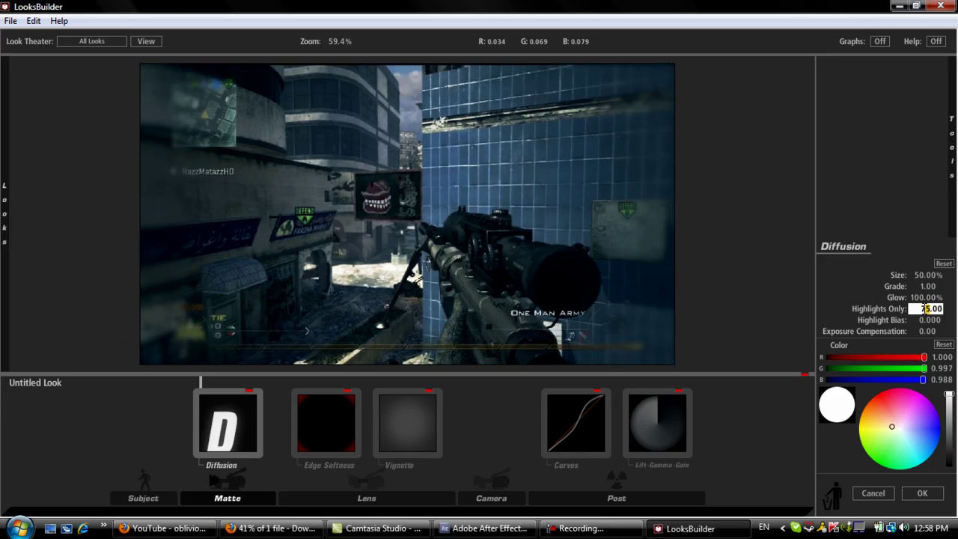
text(100)
key(Return)
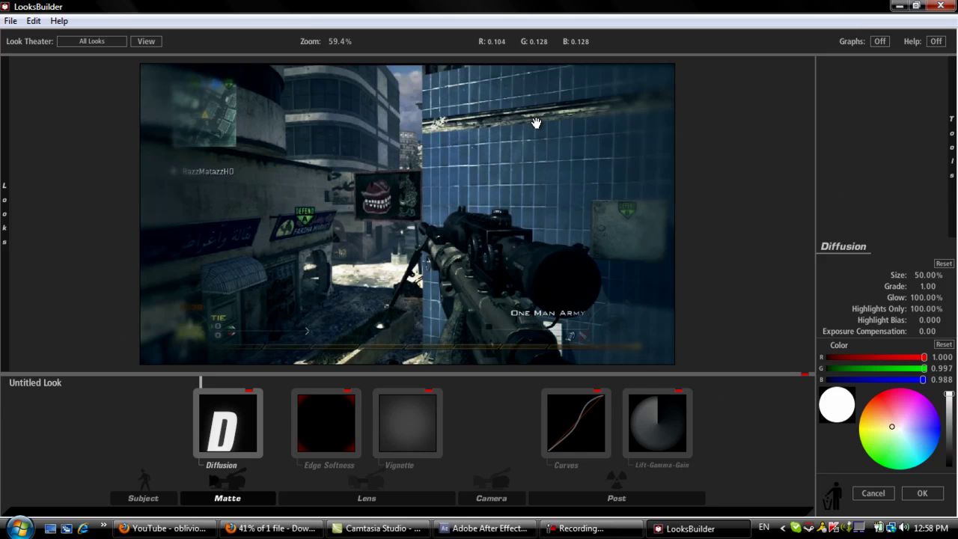
- Reopen the Curves tool and steepen the RGB S-curve by pulling its lower point down
click(573, 416)
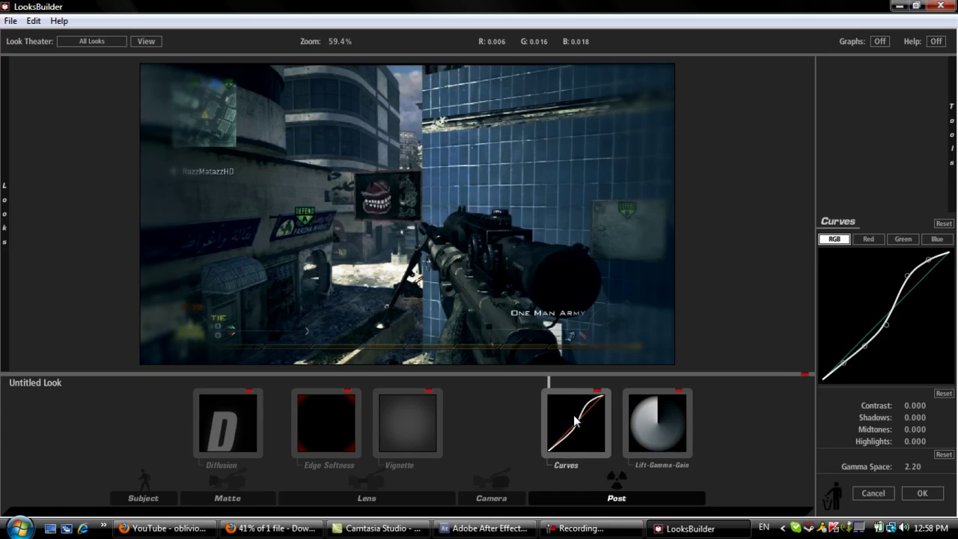
mouse_move(907, 277)
mouse_down()
mouse_move(908, 289)
mouse_move(907, 270)
mouse_up()
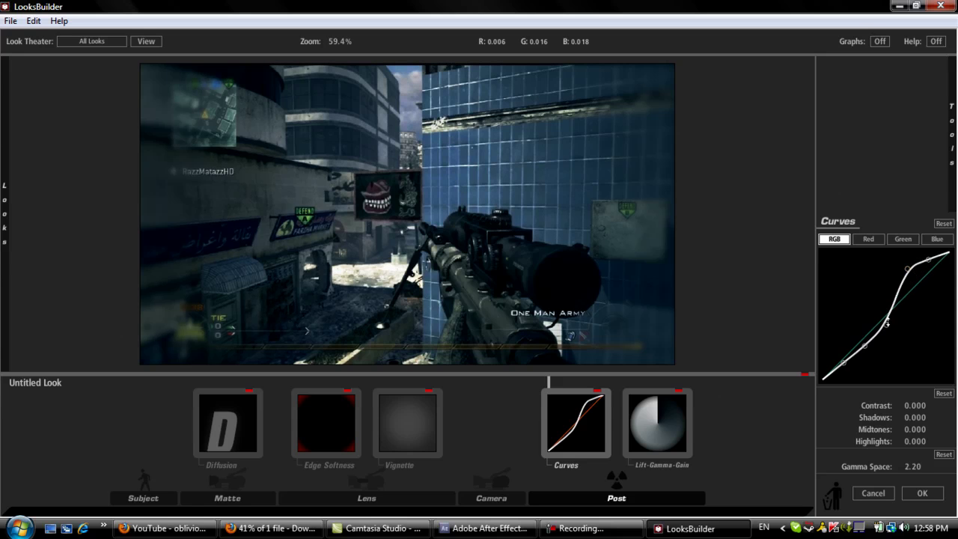
drag(886, 324, 867, 352)
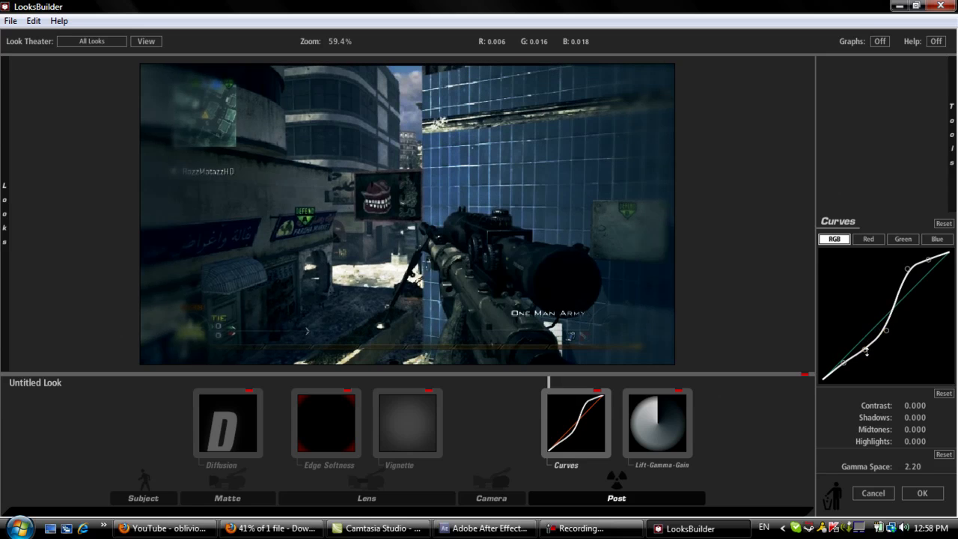
- Load the saved look file ILyZaaHDs Settings.ls3 from the Looks\Custom folder
click(10, 21)
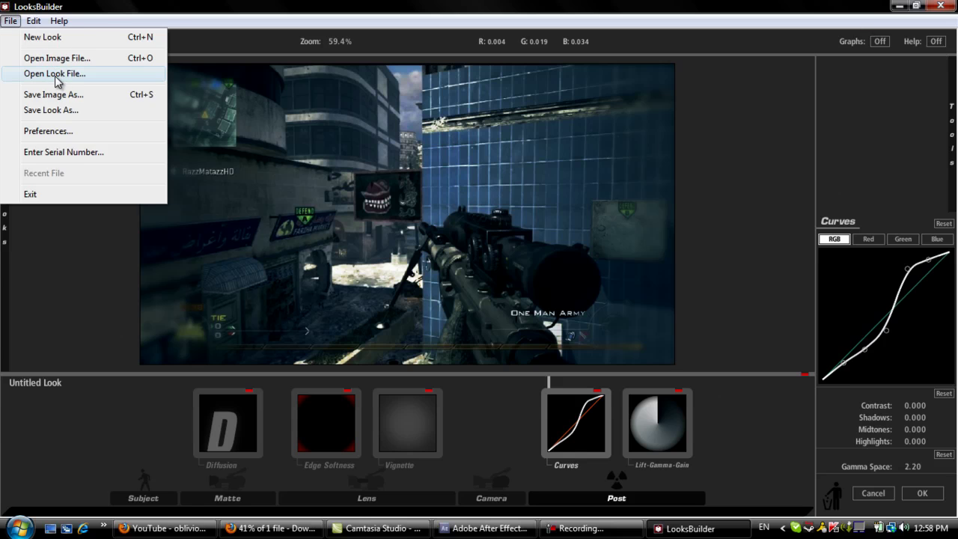
click(55, 76)
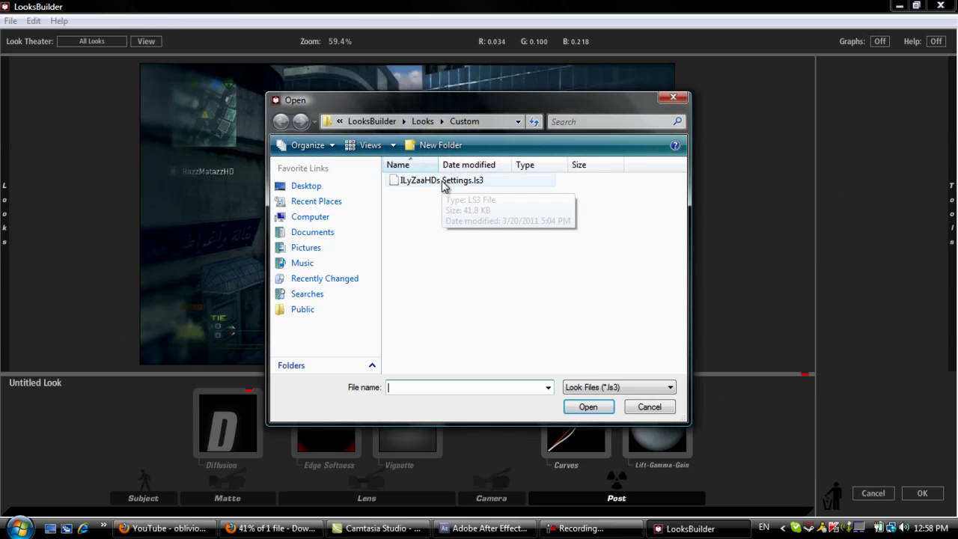
click(443, 181)
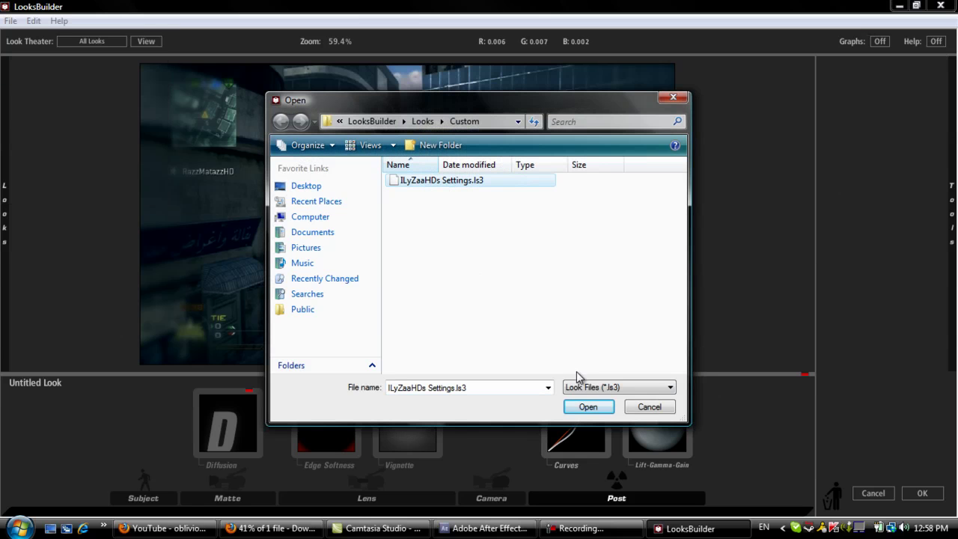
click(591, 410)
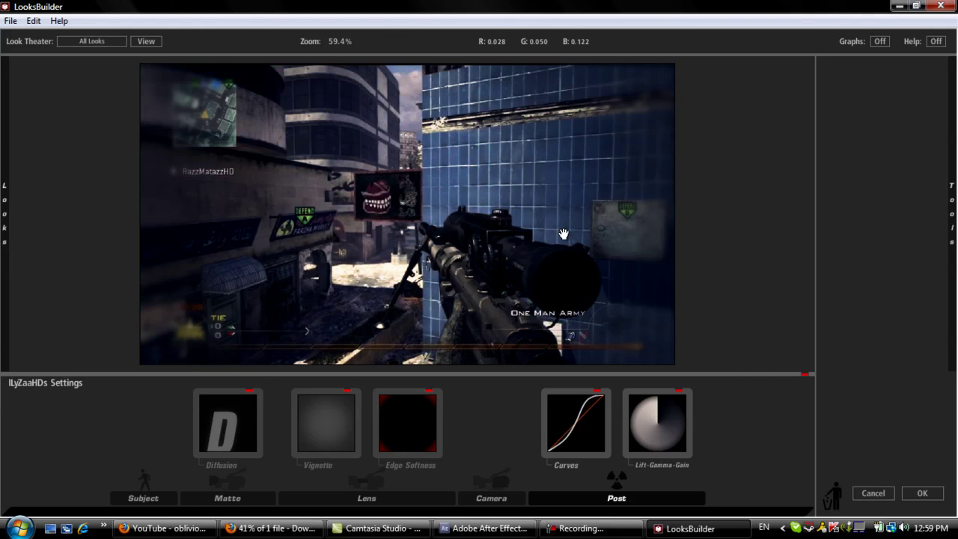
- Review the loaded Lift-Gamma-Gain settings and the Curves RGB, Red, Green and Blue channels
click(665, 426)
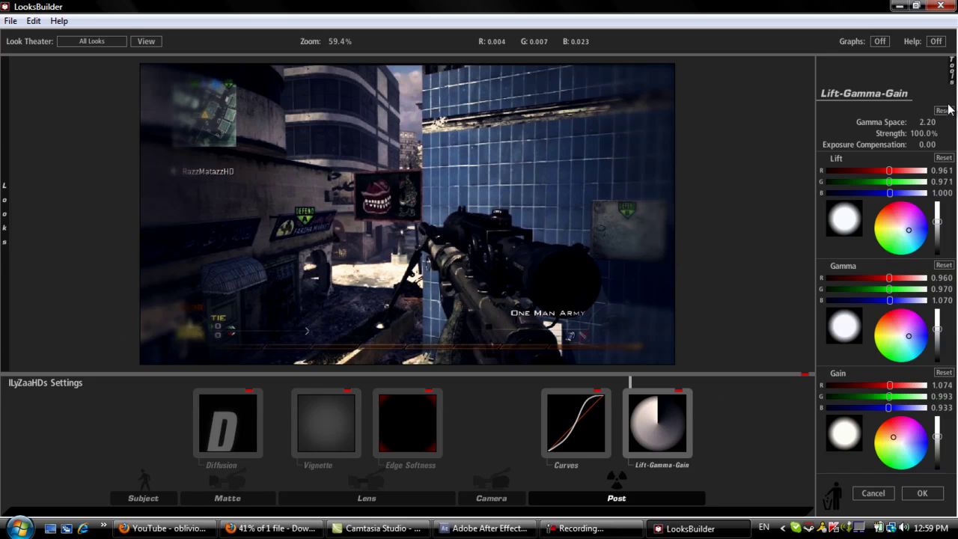
click(573, 430)
click(871, 239)
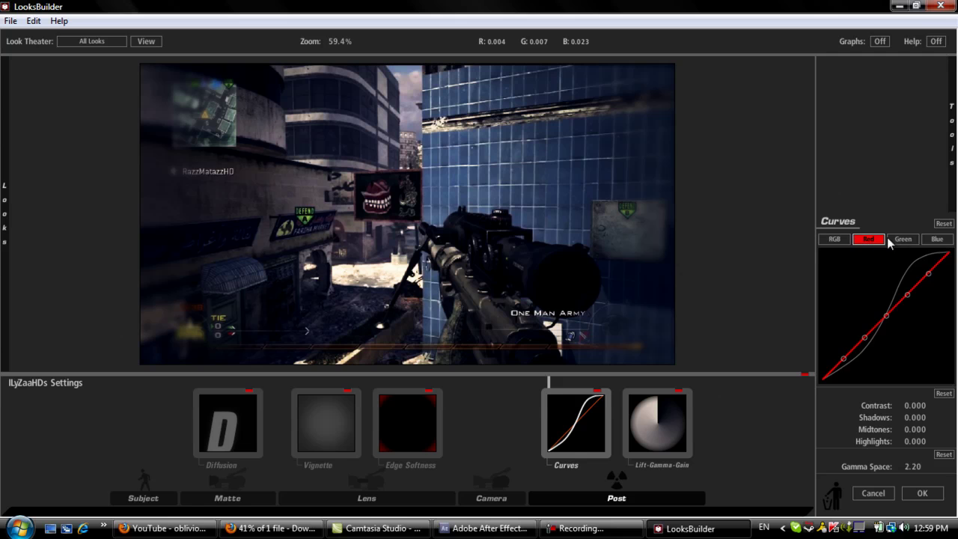
click(896, 240)
click(924, 240)
click(841, 240)
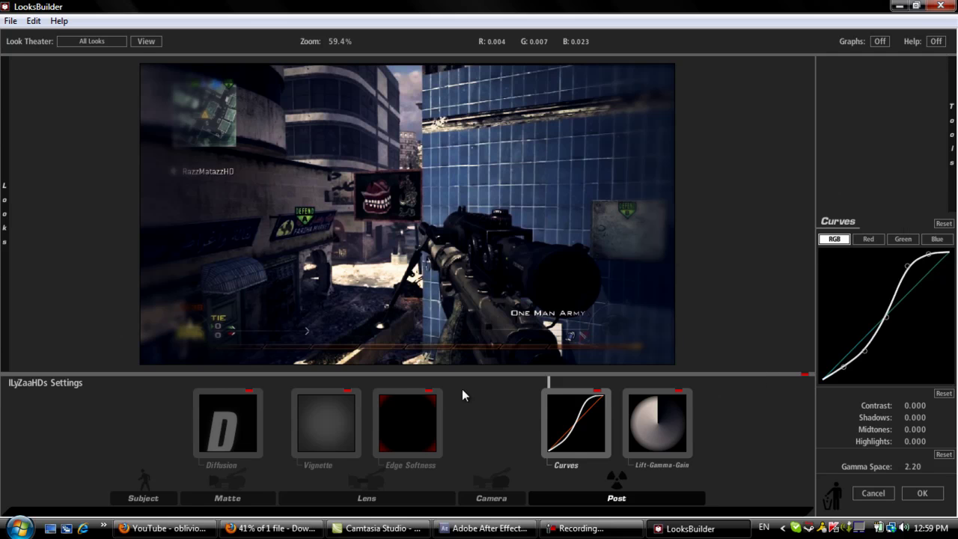
- Review the Edge Softness, Vignette and Diffusion settings, then apply the look with OK
click(408, 421)
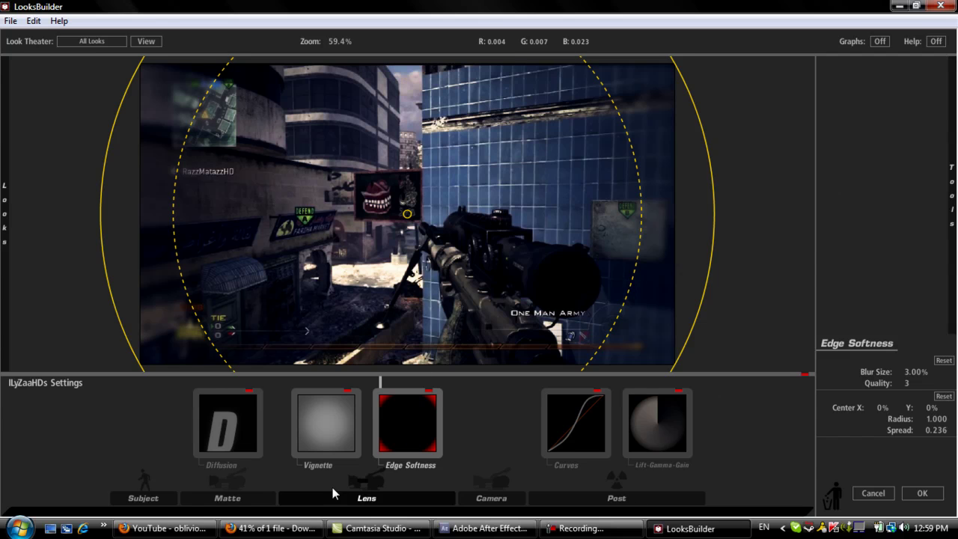
click(327, 430)
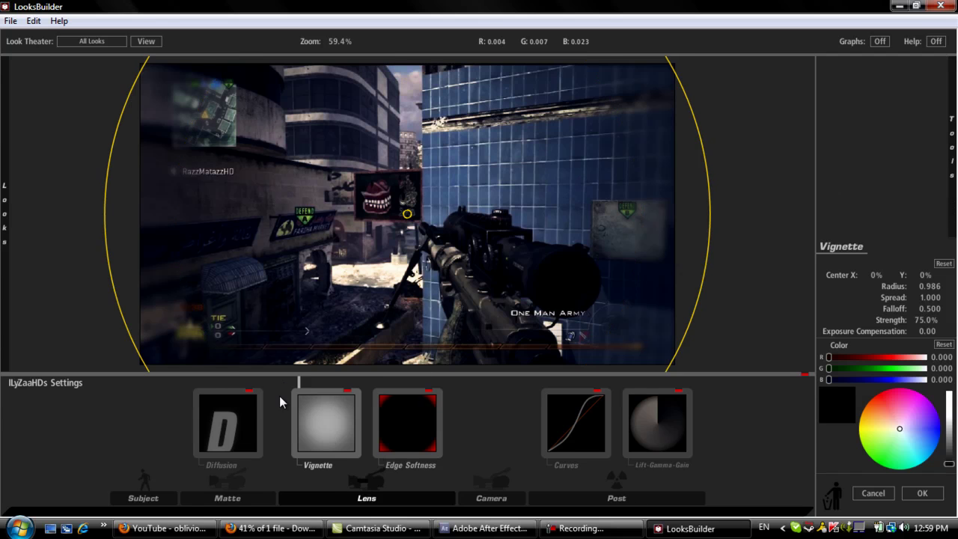
click(232, 429)
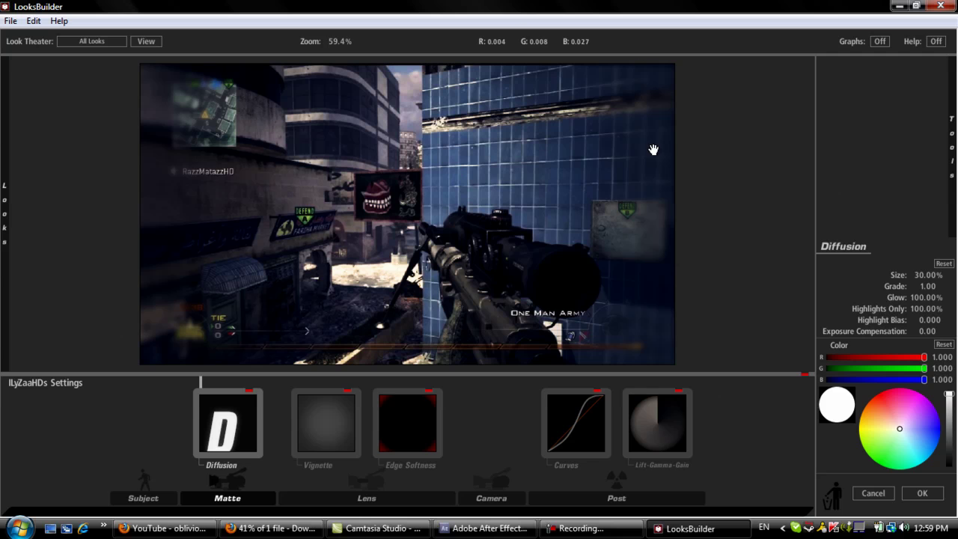
click(932, 493)
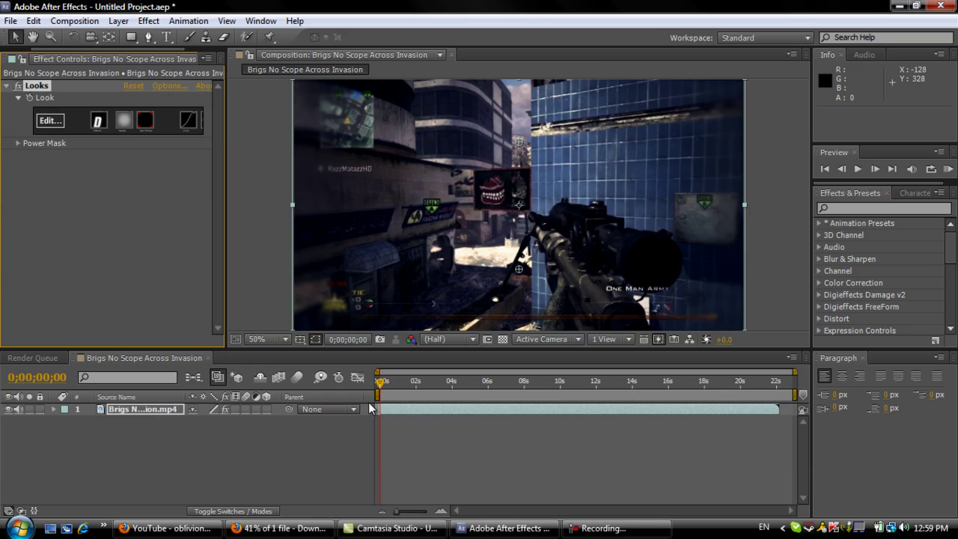
key(space)
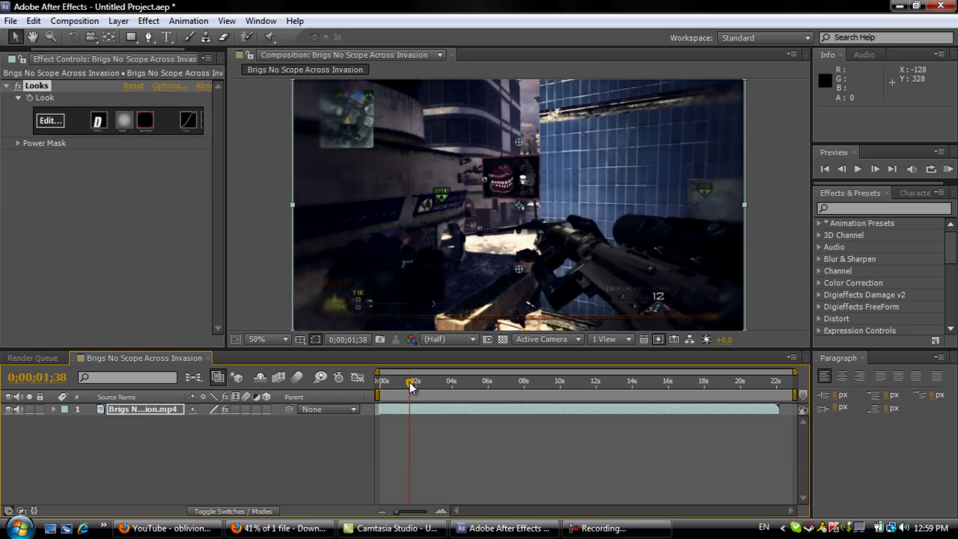
click(405, 382)
drag(405, 385, 380, 385)
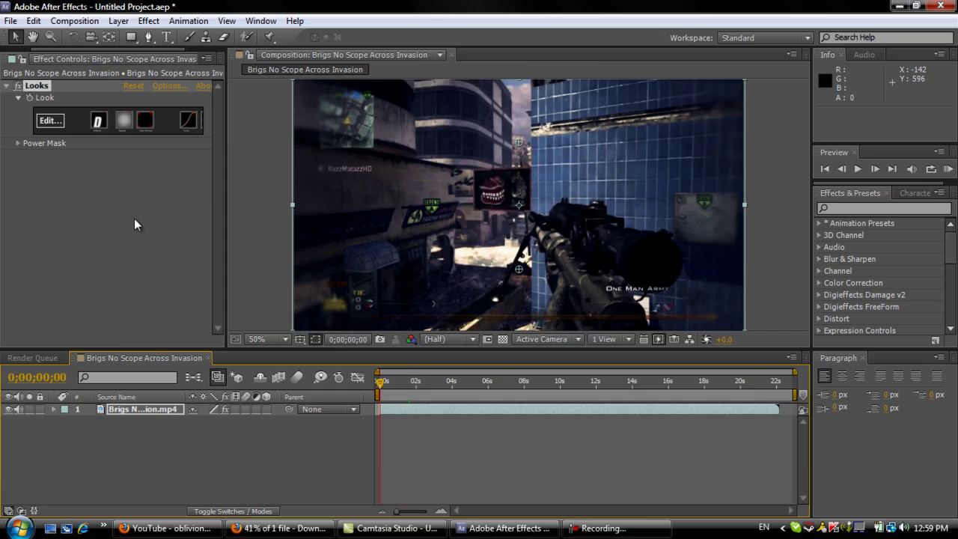